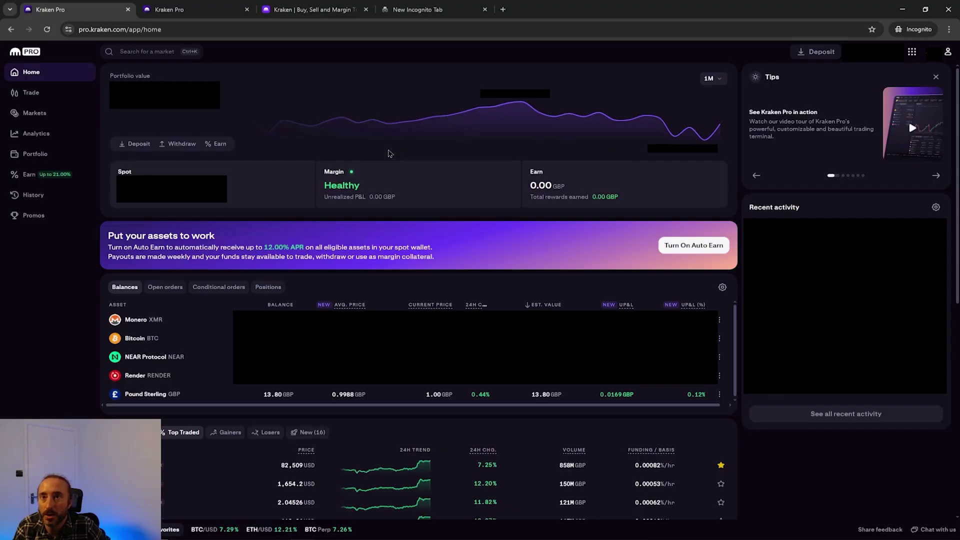
# Open the BTC/GBP trading page and switch the order form to Sell
pyautogui.click(31, 93)
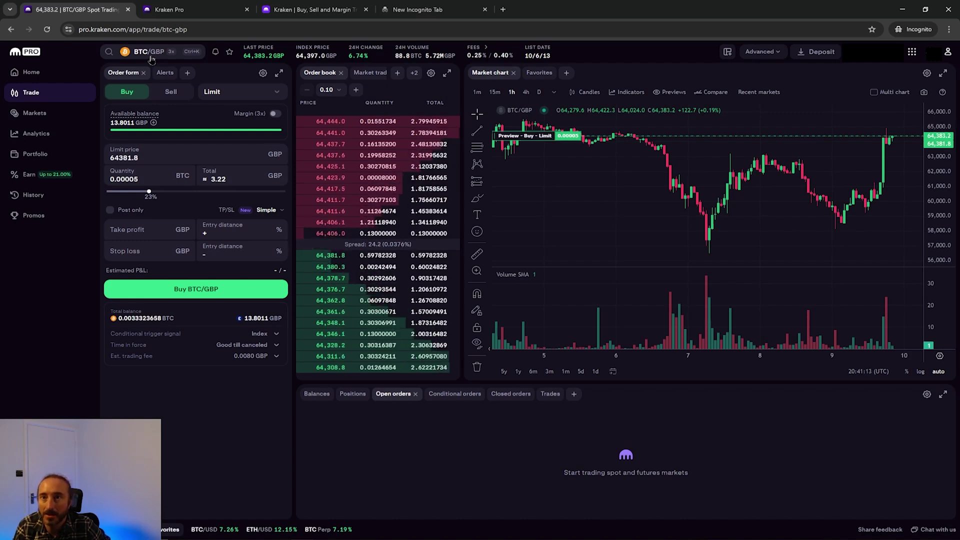
pyautogui.click(171, 97)
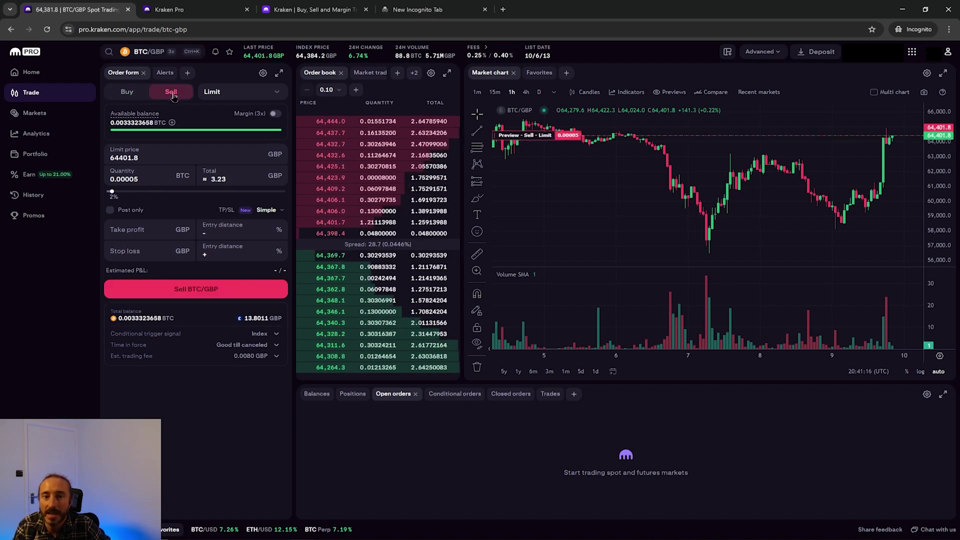
pyautogui.click(249, 93)
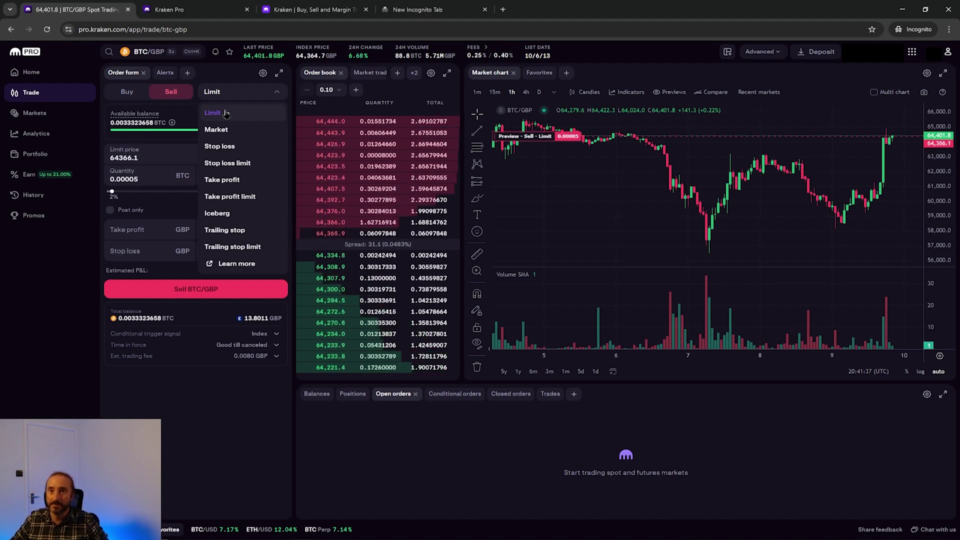
# Set a market sell of the full 0.00333236 BTC balance (about 214.21 GBP), review it, then cancel
pyautogui.click(231, 130)
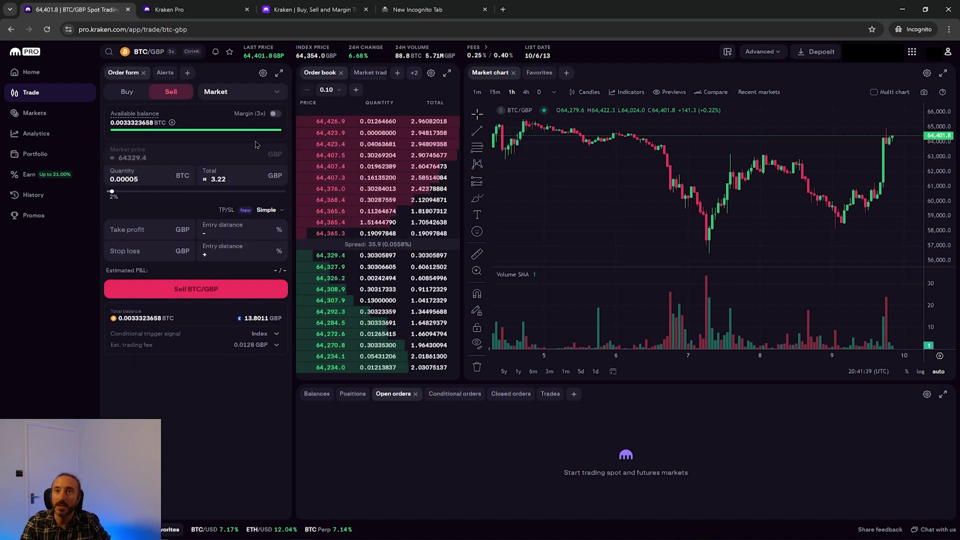
pyautogui.click(152, 173)
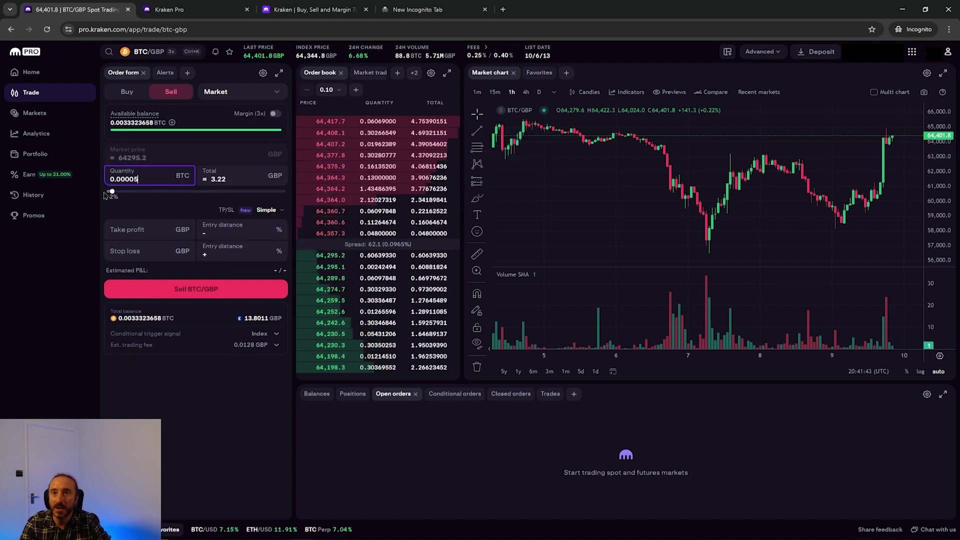
pyautogui.click(244, 179)
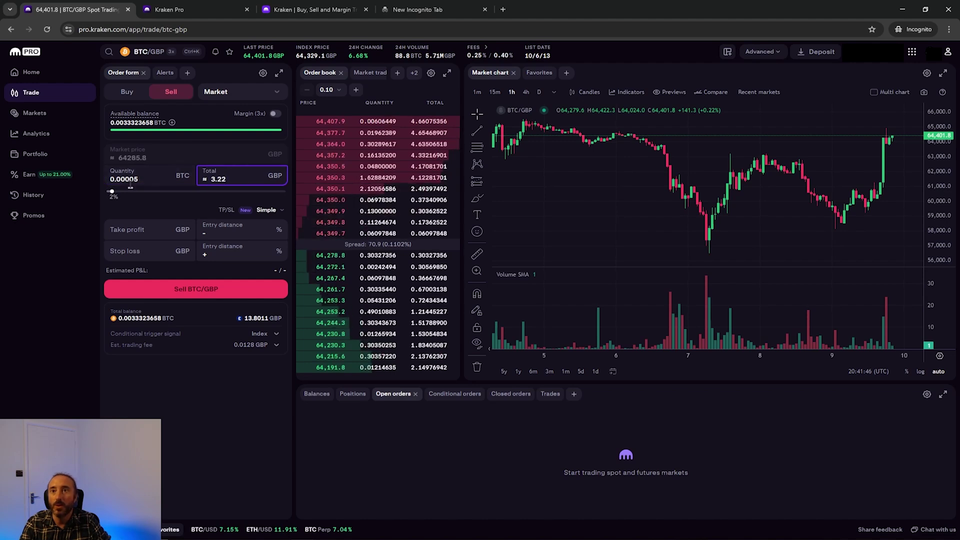
pyautogui.click(114, 193)
pyautogui.moveTo(113, 193); pyautogui.dragTo(284, 191)
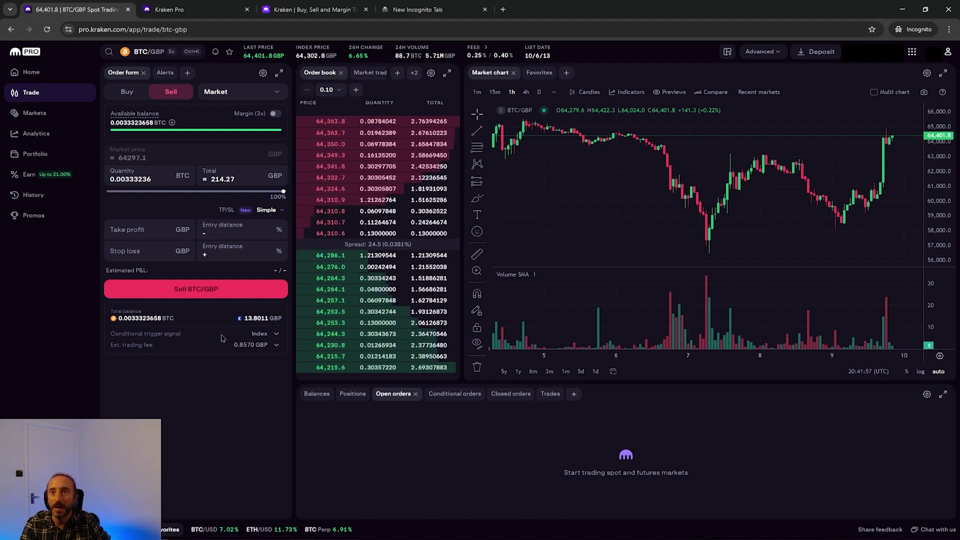
pyautogui.click(235, 295)
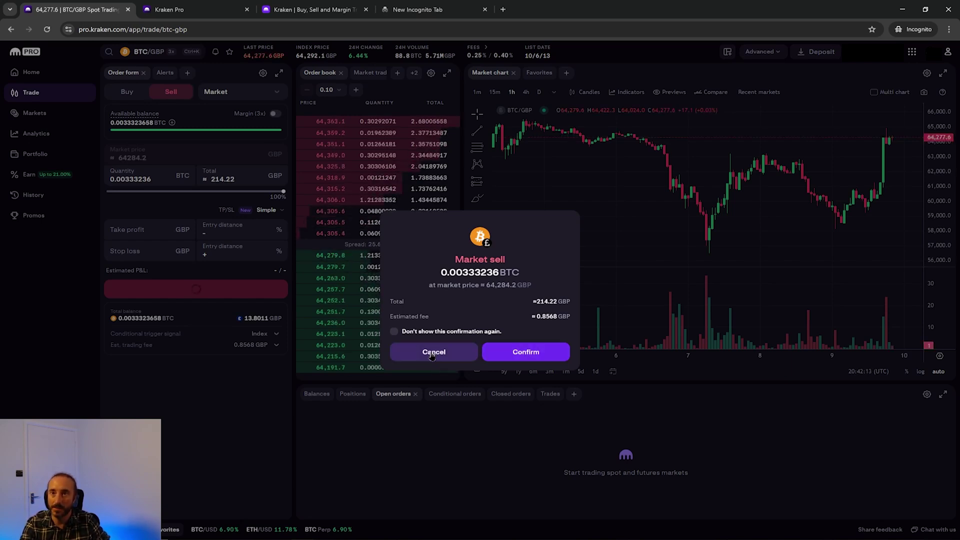
pyautogui.click(433, 353)
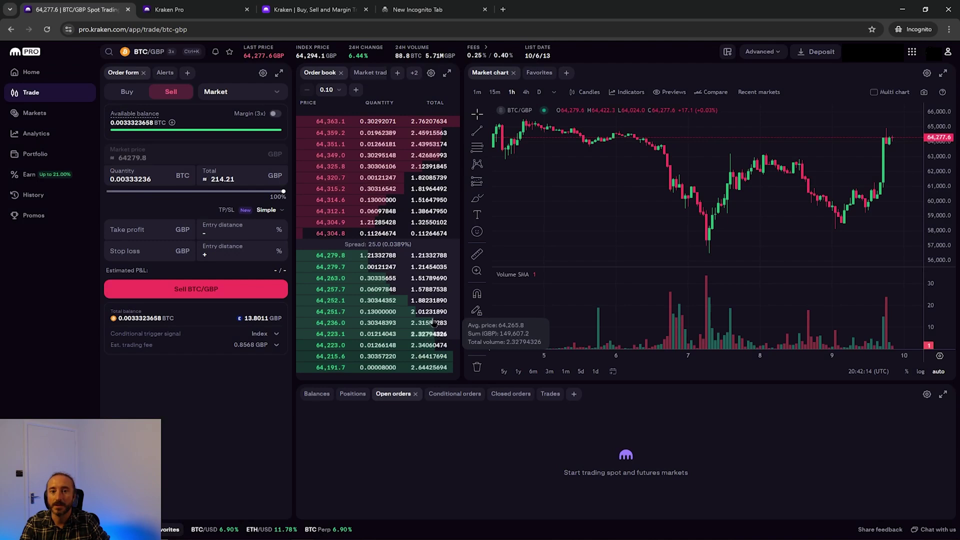
# Change to a limit sell of 0.00333236 BTC at 68000 GBP and confirm it
pyautogui.click(234, 95)
pyautogui.click(225, 115)
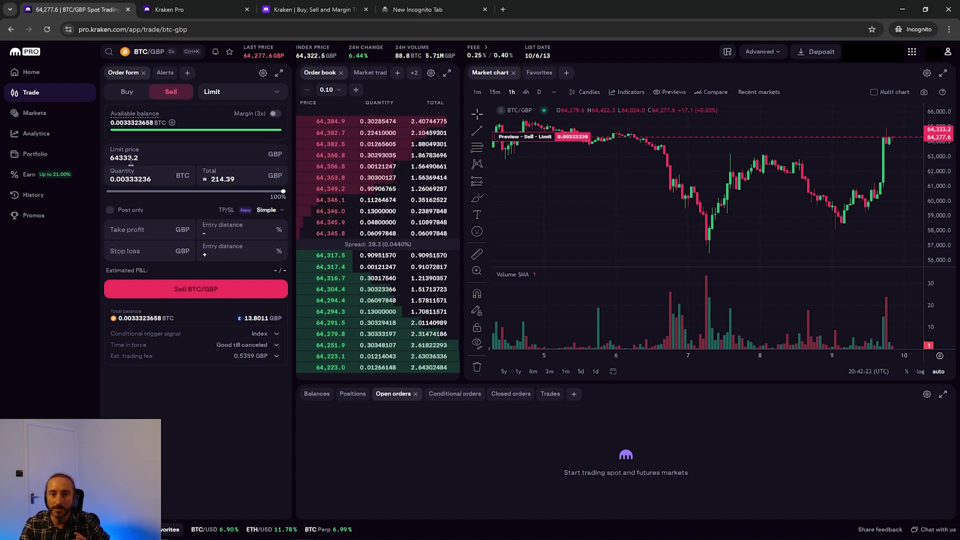
pyautogui.click(155, 158)
pyautogui.moveTo(154, 158); pyautogui.dragTo(50, 155)
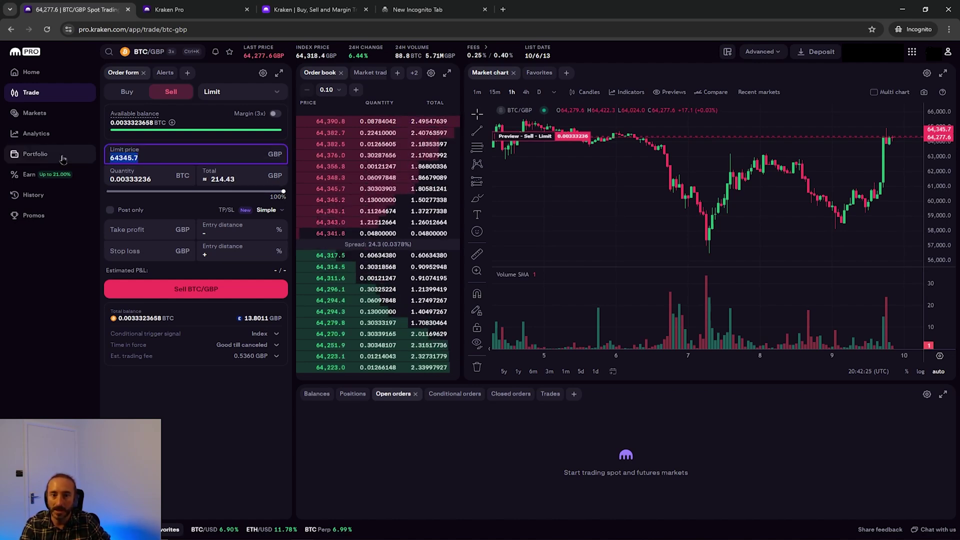
pyautogui.scroll(-5, 801, 175)
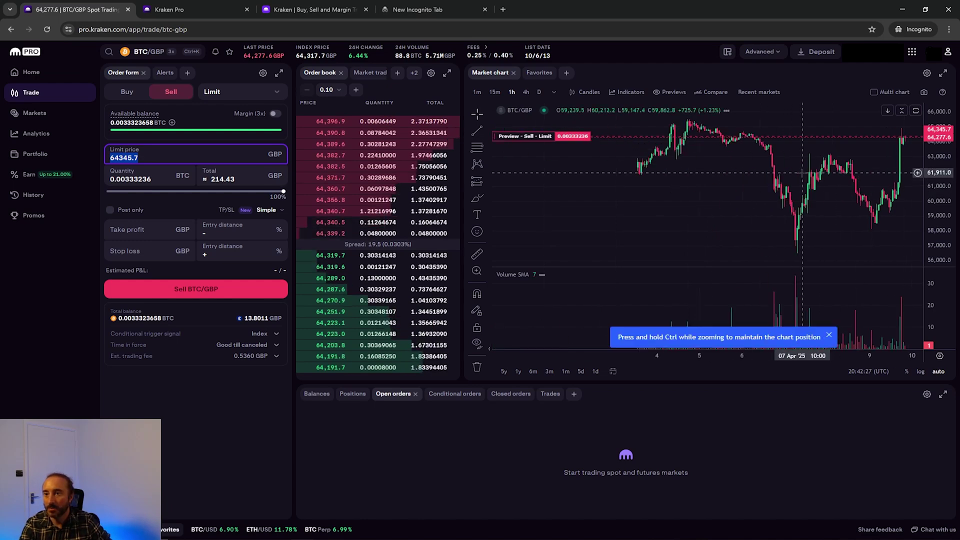
pyautogui.scroll(-3, 720, 144)
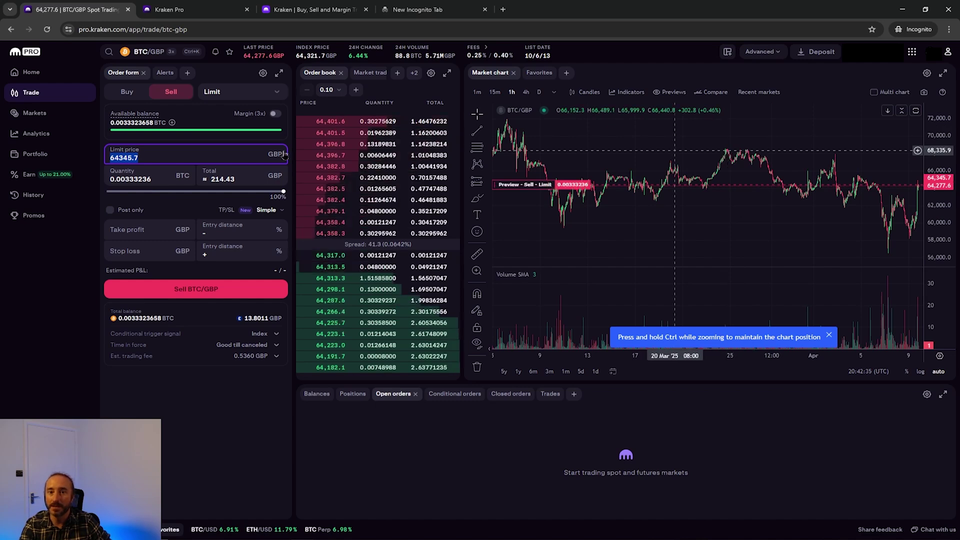
pyautogui.write('68000')
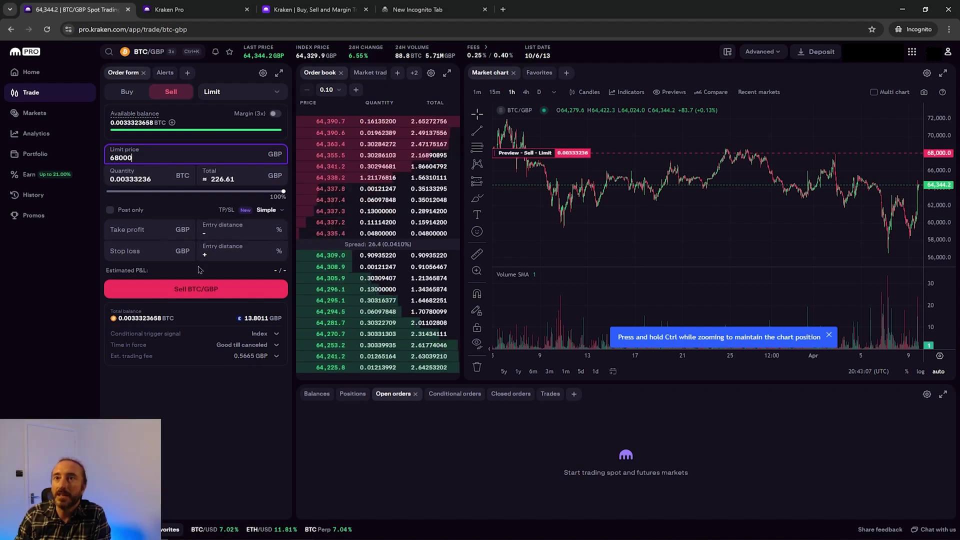
pyautogui.click(218, 290)
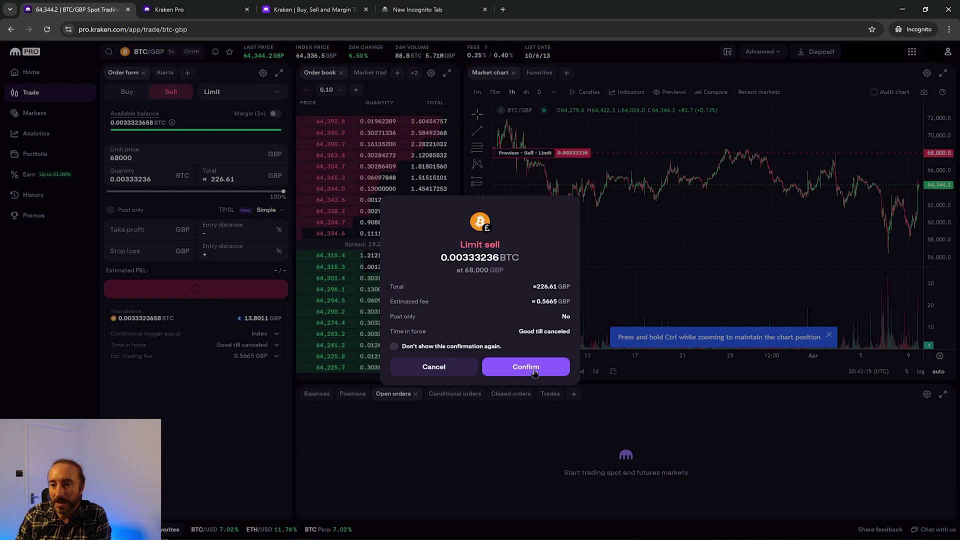
pyautogui.click(535, 370)
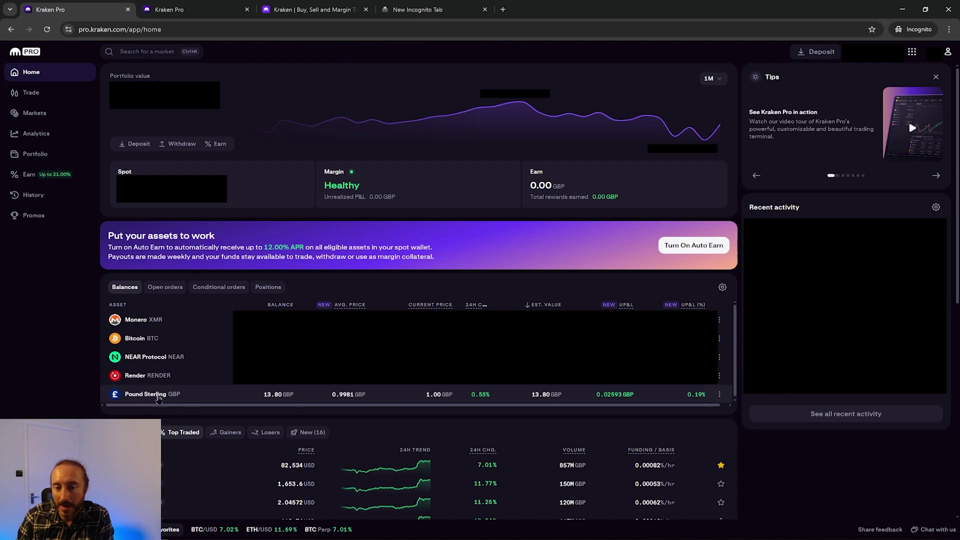
# Start a withdrawal, search 'gbp' and pick Pound Sterling to see the SWIFT and Etana Custody methods
pyautogui.click(181, 146)
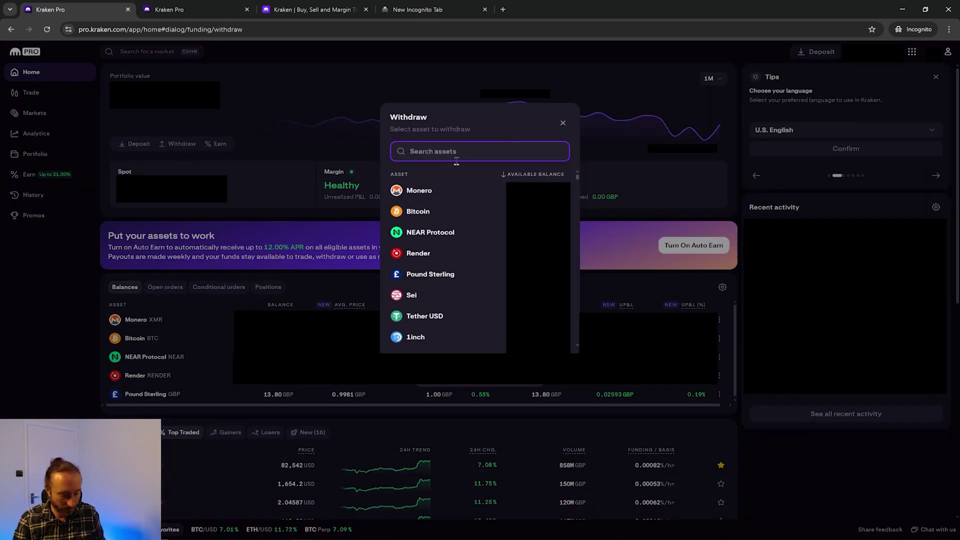
pyautogui.write('gbp')
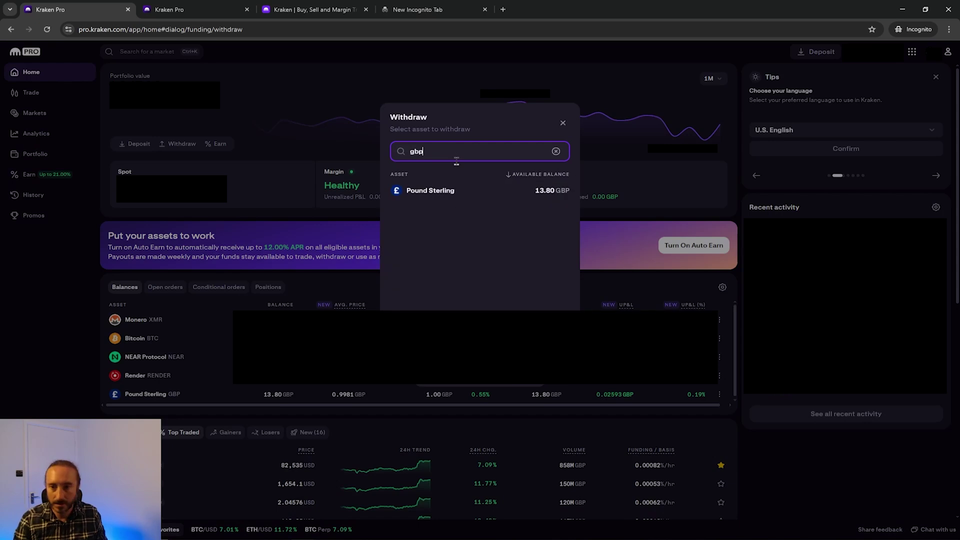
pyautogui.click(454, 194)
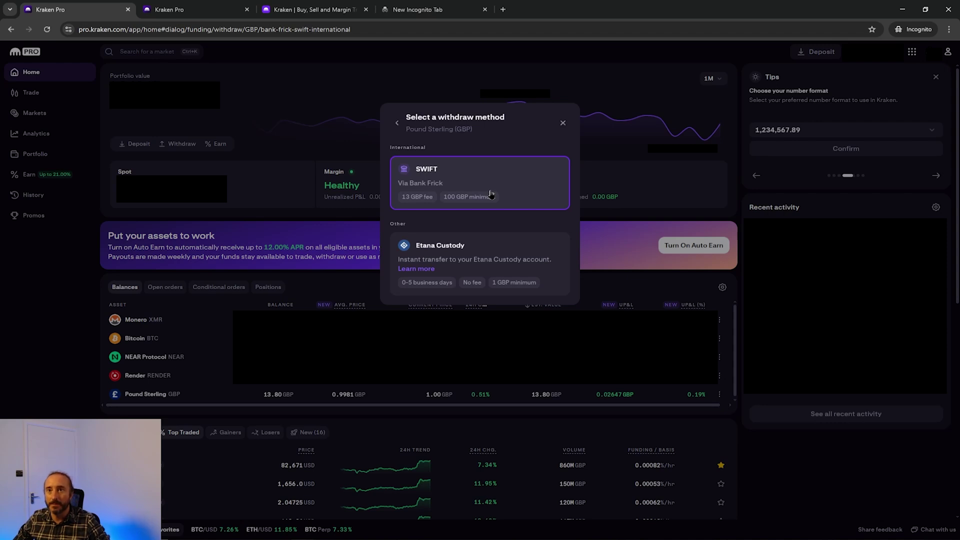
pyautogui.doubleClick(464, 129)
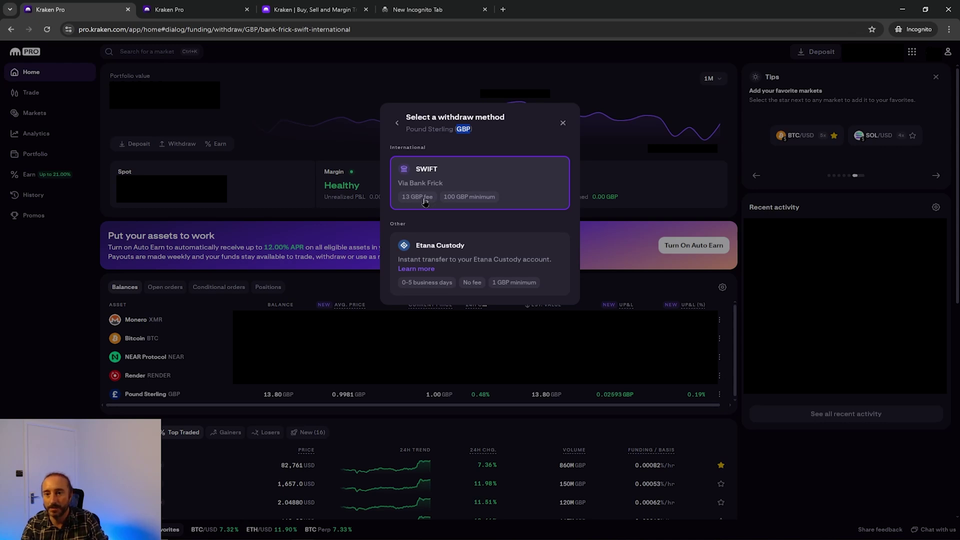
# Close the GBP withdrawal, search 'eur' to view the SEPA and SWIFT methods, then return to GBP
pyautogui.click(397, 125)
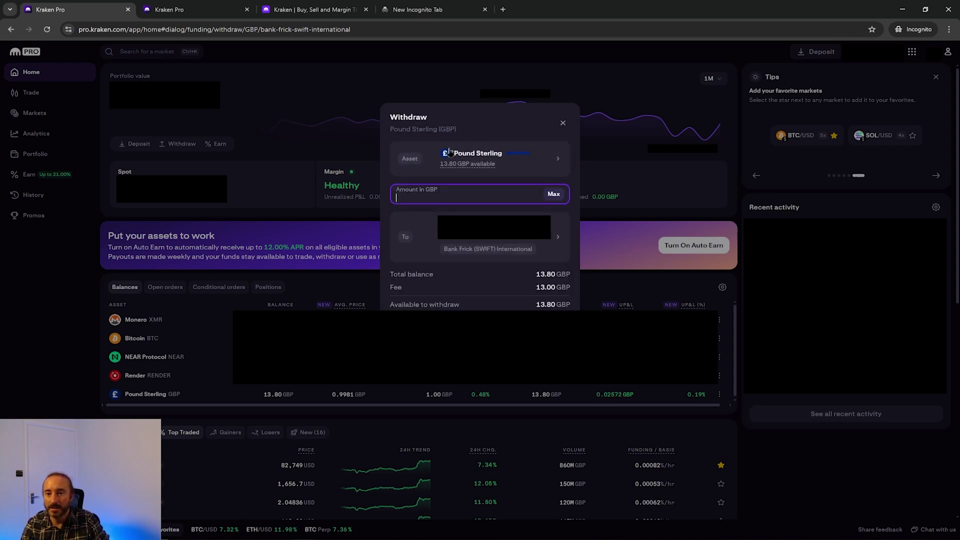
pyautogui.moveTo(477, 158)
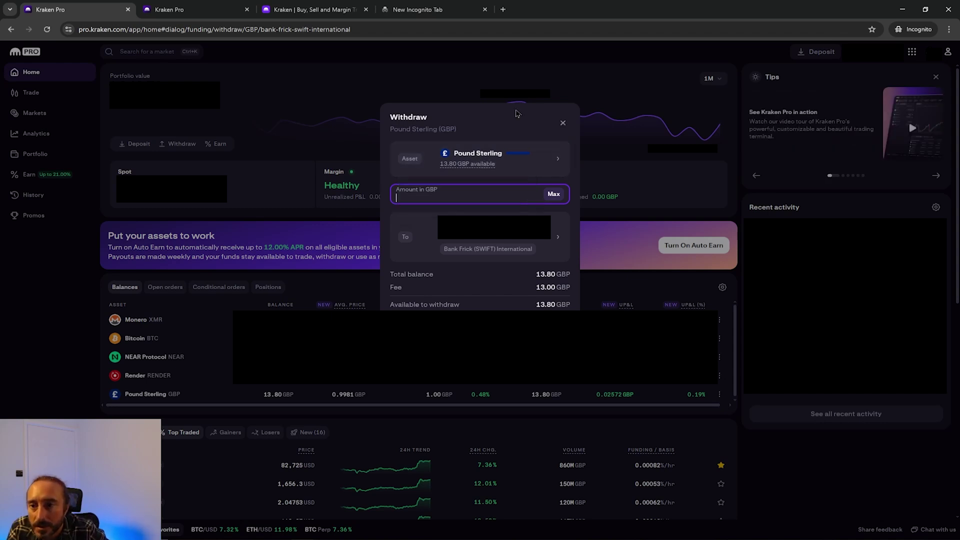
pyautogui.click(565, 123)
pyautogui.click(176, 144)
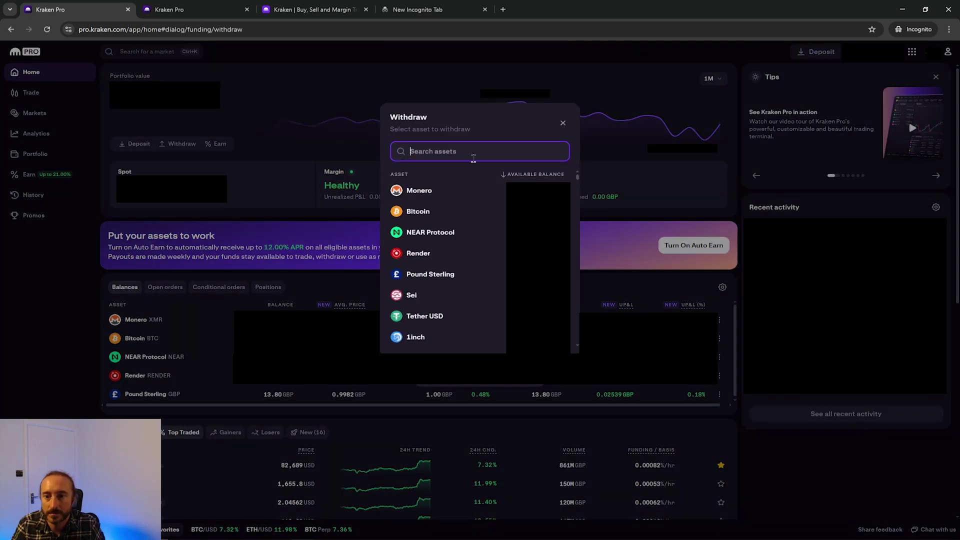
pyautogui.write('eur')
pyautogui.press('Return')
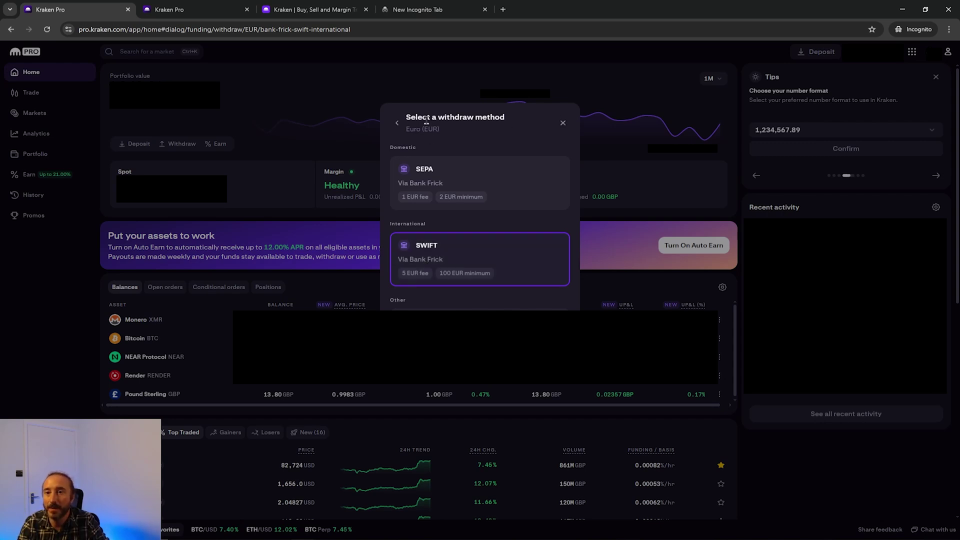
pyautogui.click(399, 124)
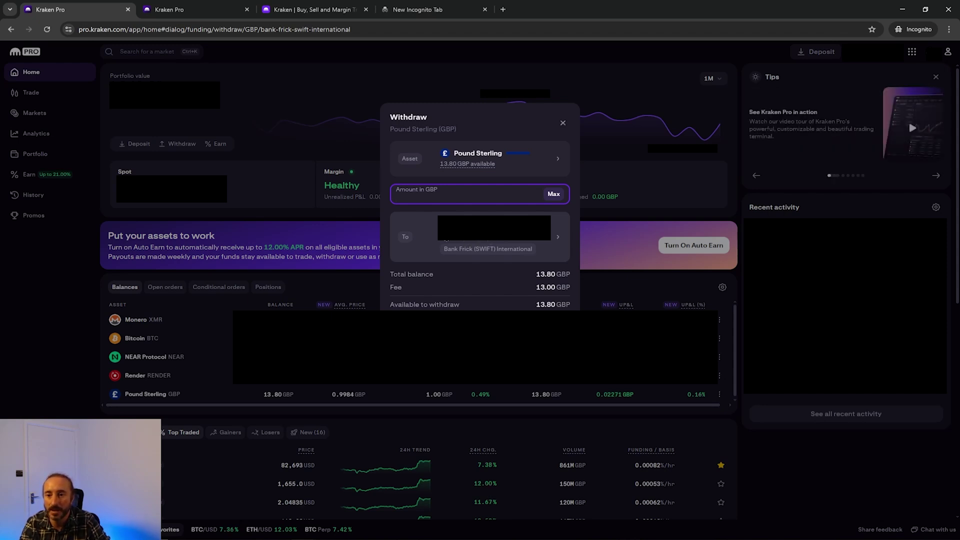
# Inspect the new SWIFT withdrawal account form from the To account list, then back out
pyautogui.click(495, 235)
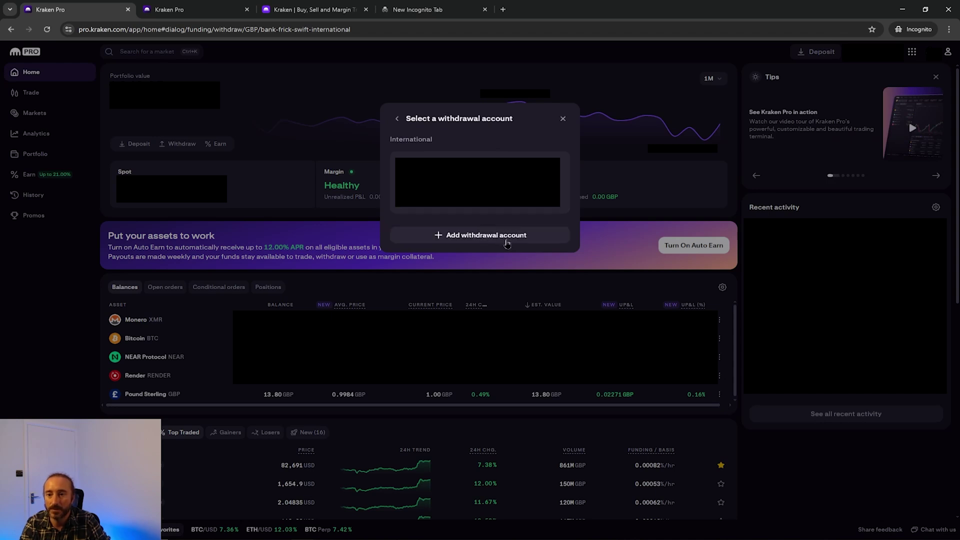
pyautogui.click(502, 237)
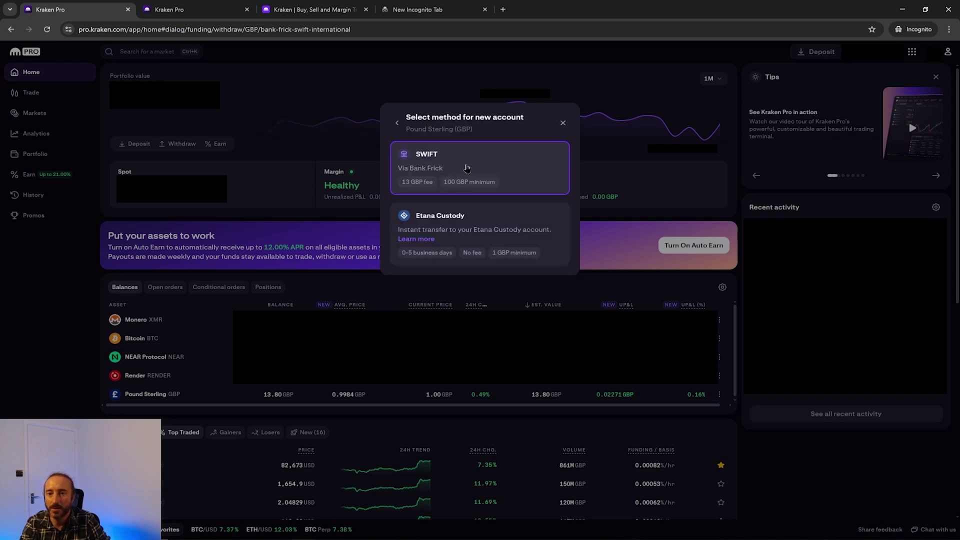
pyautogui.click(467, 168)
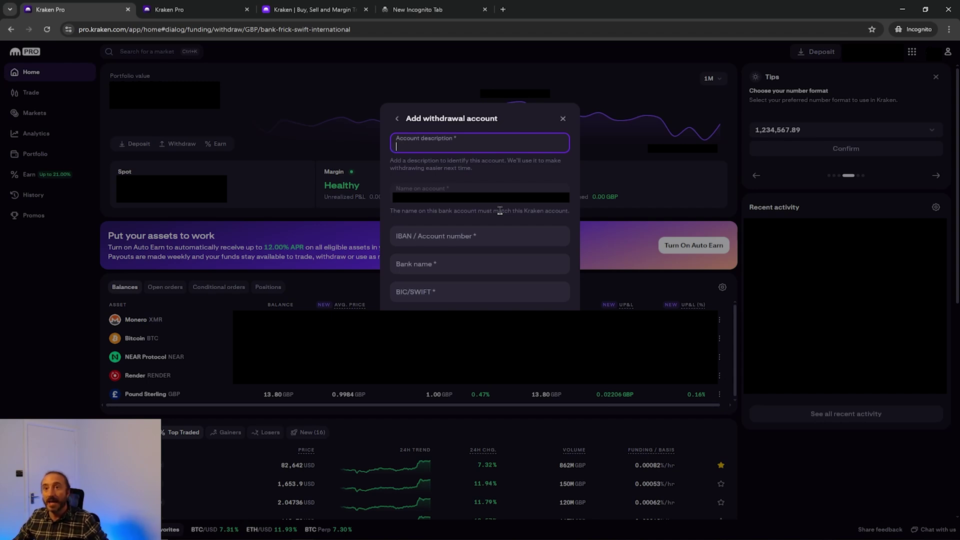
pyautogui.click(397, 119)
# Choose the saved Bank Frick SWIFT International account as the withdrawal destination
pyautogui.click(397, 122)
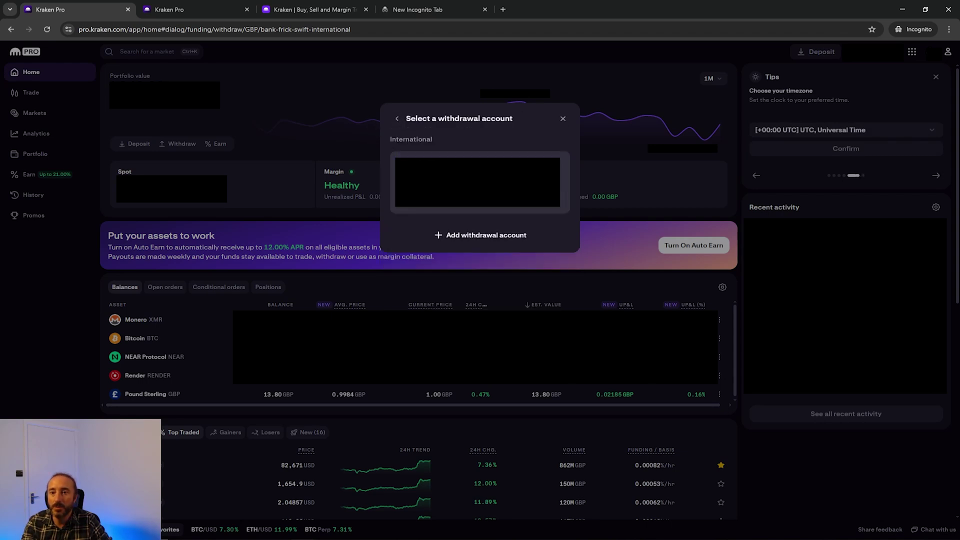
pyautogui.click(482, 235)
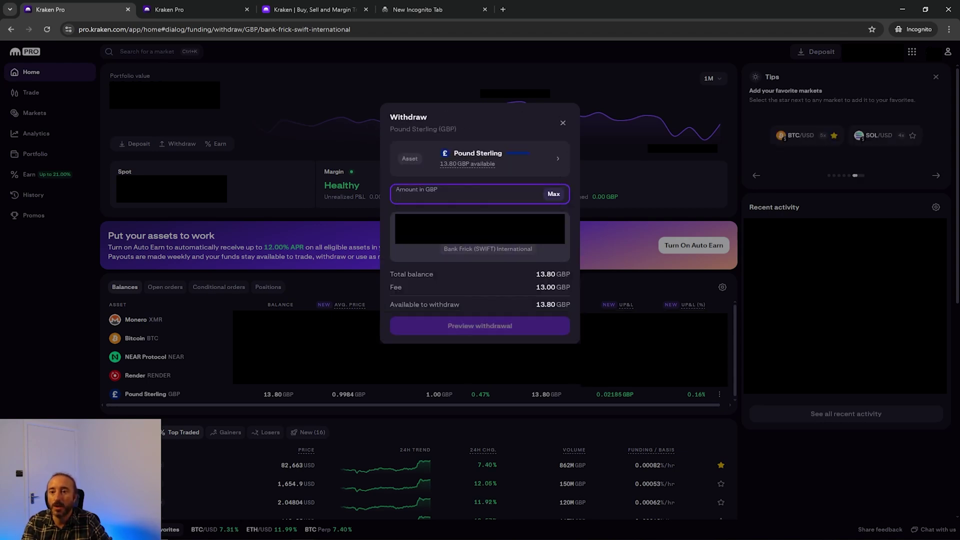